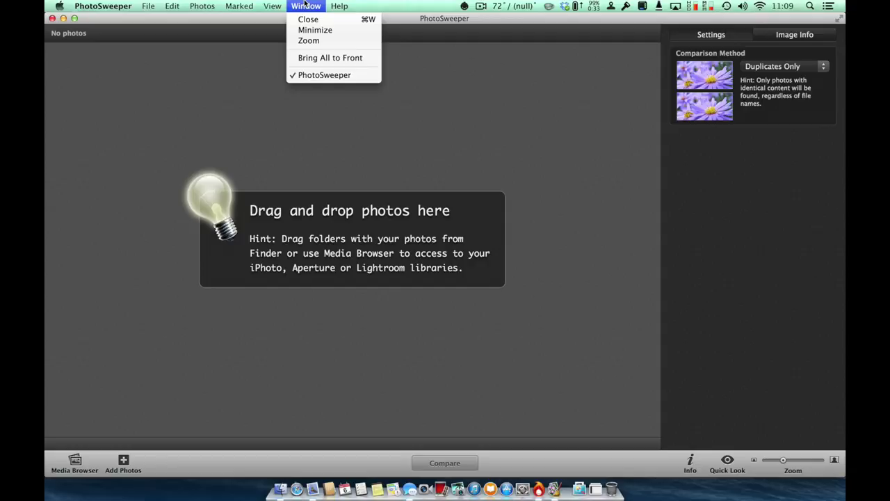
- Go to the Help menu in PhotoSweeper to reach the PhotoSweeper Manual
{"action": "mouse_move", "coordinate": [332, 4]}
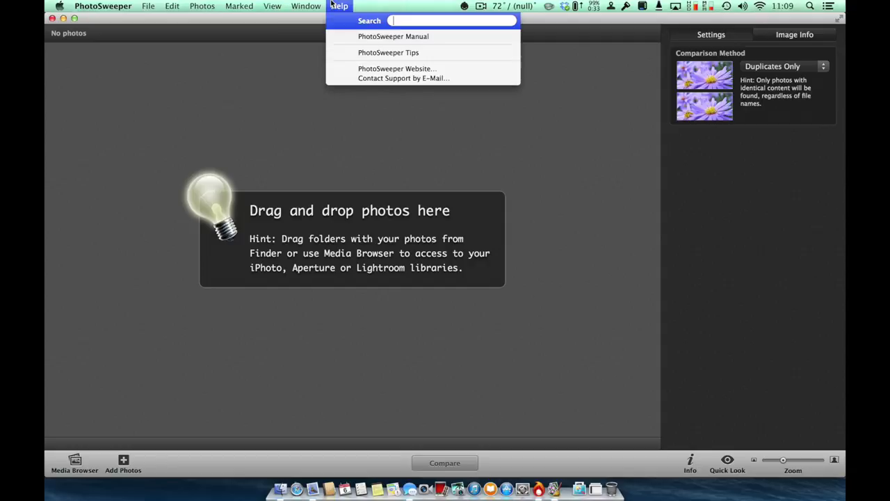
- Open the PhotoSweeper Manual in Preview and scroll to page 3, 'Steps to eliminate duplicate or similar photos'
{"action": "left_click", "coordinate": [344, 35]}
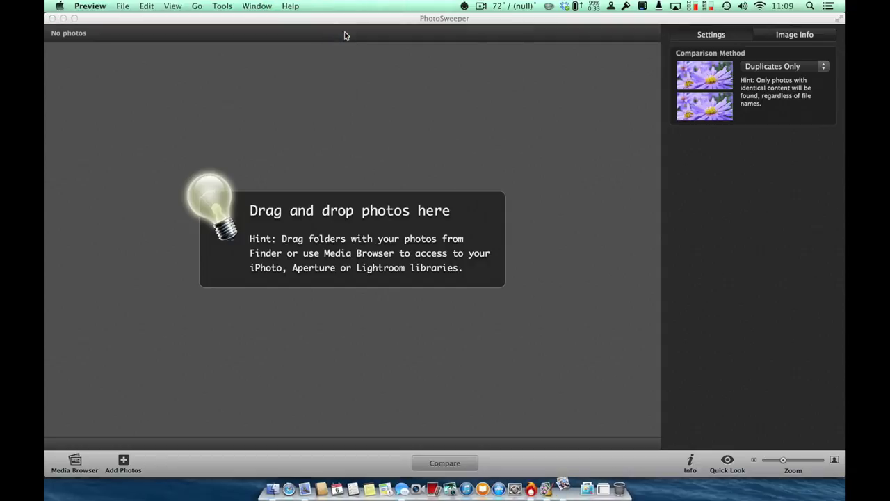
{"action": "scroll", "coordinate": [336, 193], "scroll_direction": "down", "scroll_amount": 3}
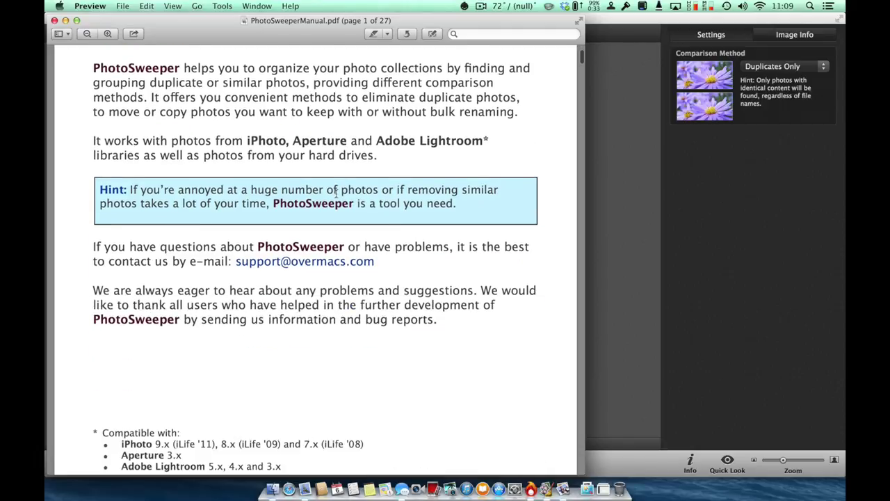
{"action": "scroll", "coordinate": [336, 194], "scroll_direction": "down", "scroll_amount": 8}
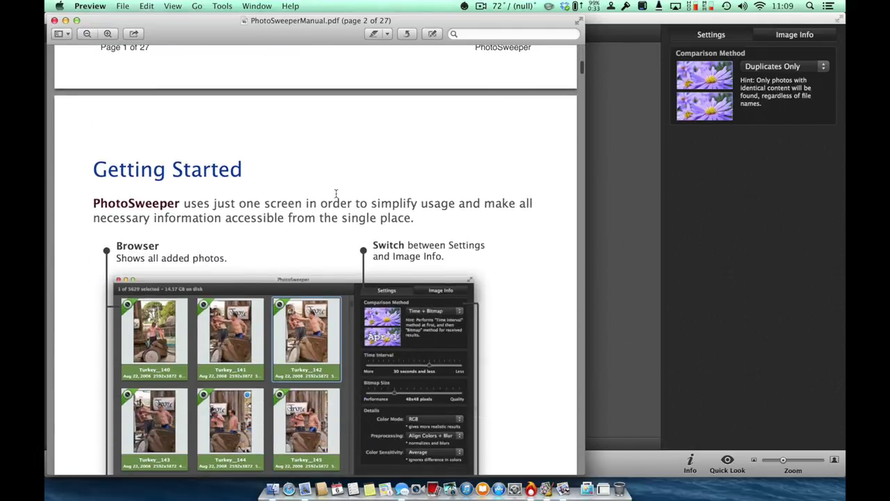
{"action": "scroll", "coordinate": [335, 194], "scroll_direction": "down", "scroll_amount": 4}
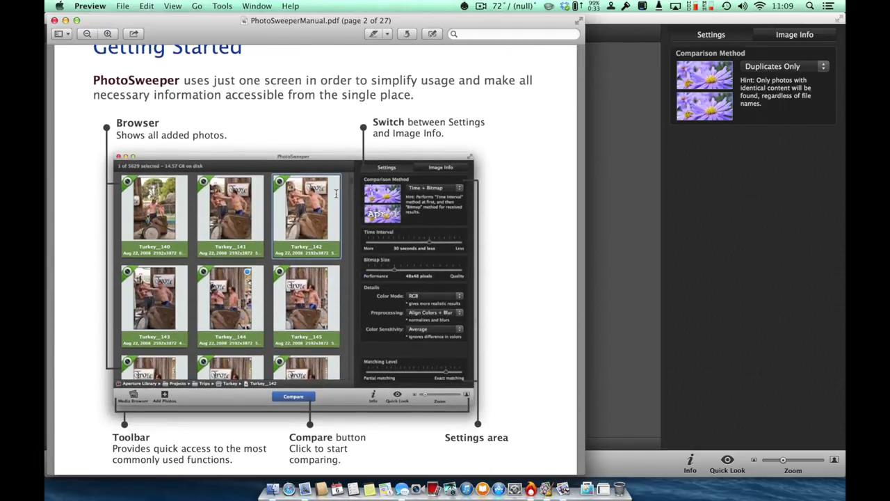
{"action": "scroll", "coordinate": [336, 193], "scroll_direction": "down", "scroll_amount": 10}
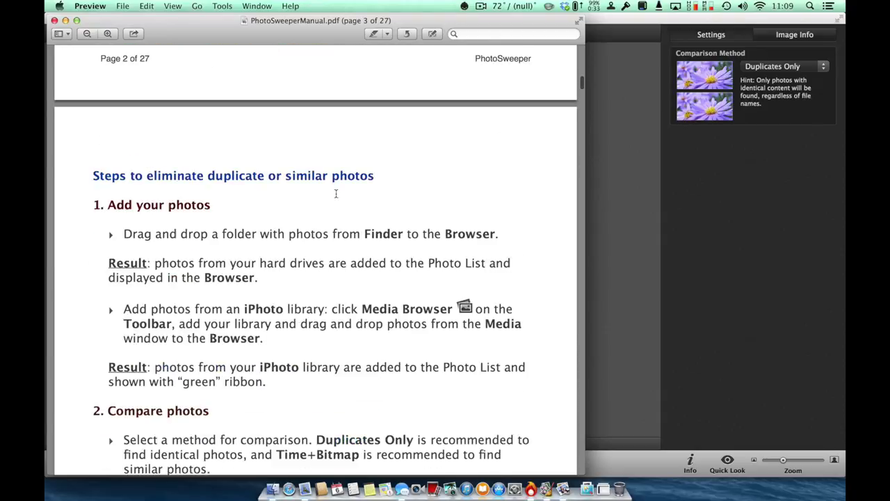
{"action": "scroll", "coordinate": [336, 193], "scroll_direction": "down", "scroll_amount": 5}
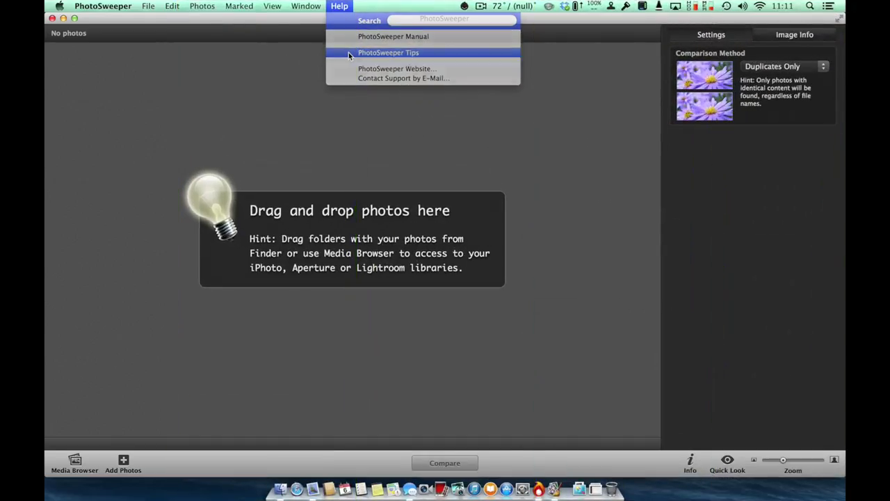
- Open PhotoSweeper Tips and page through to tip 6 of 6 on trashing marked photos
{"action": "left_click", "coordinate": [349, 52]}
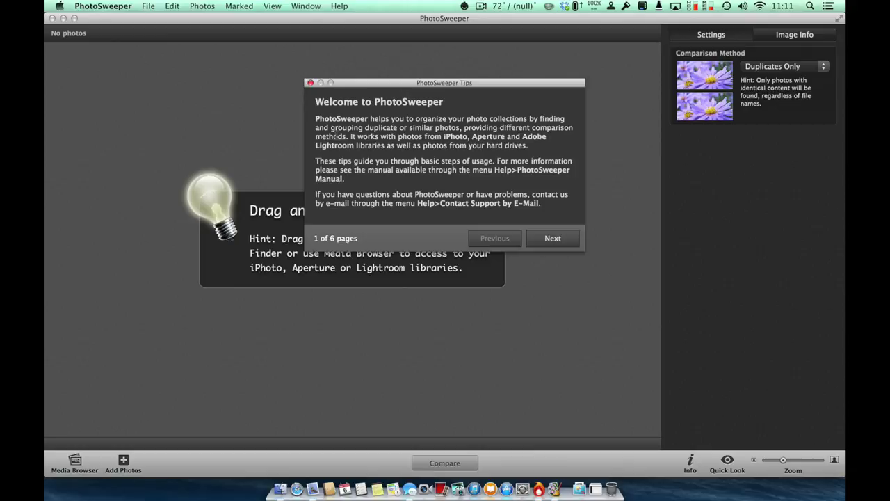
{"action": "left_click", "coordinate": [556, 242]}
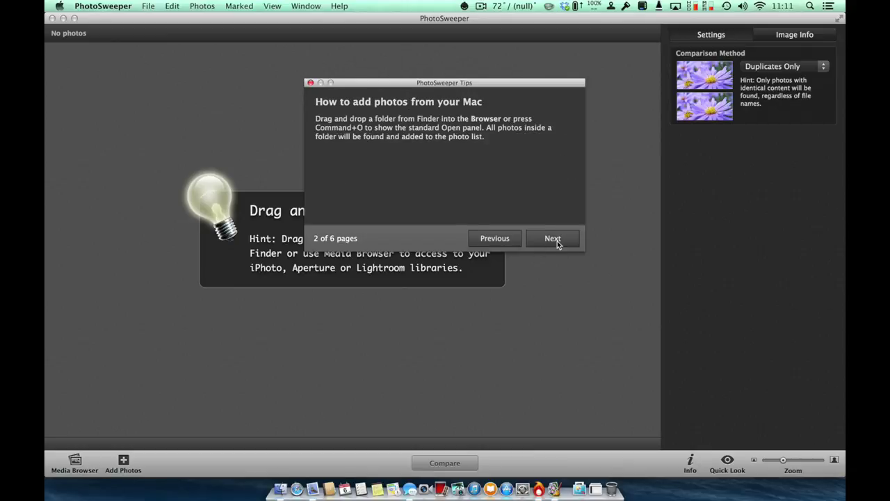
{"action": "left_click", "coordinate": [556, 242]}
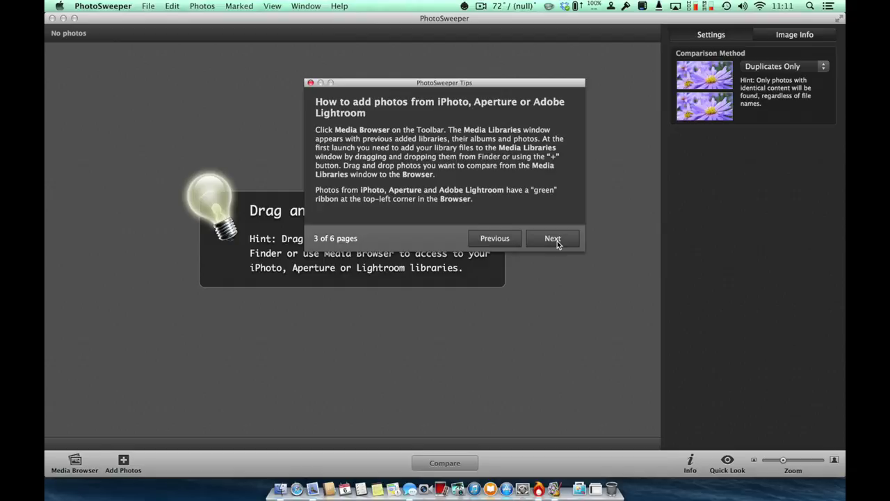
{"action": "left_click", "coordinate": [556, 242]}
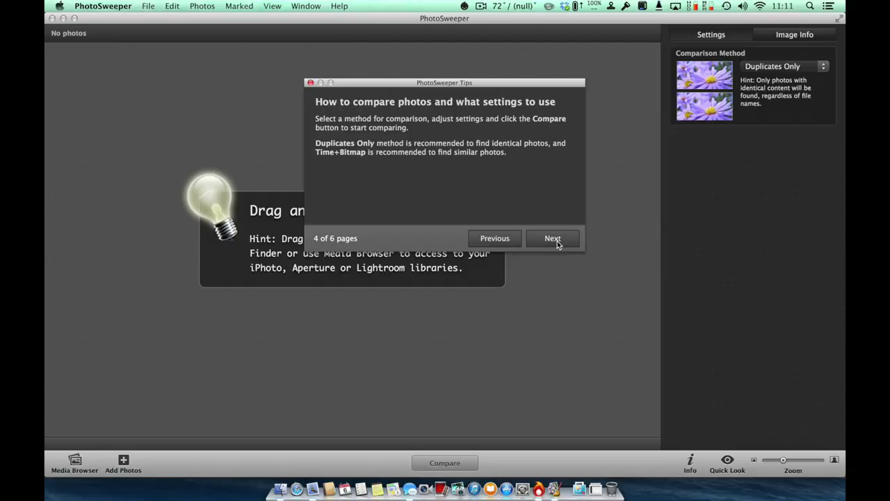
{"action": "left_click", "coordinate": [556, 242]}
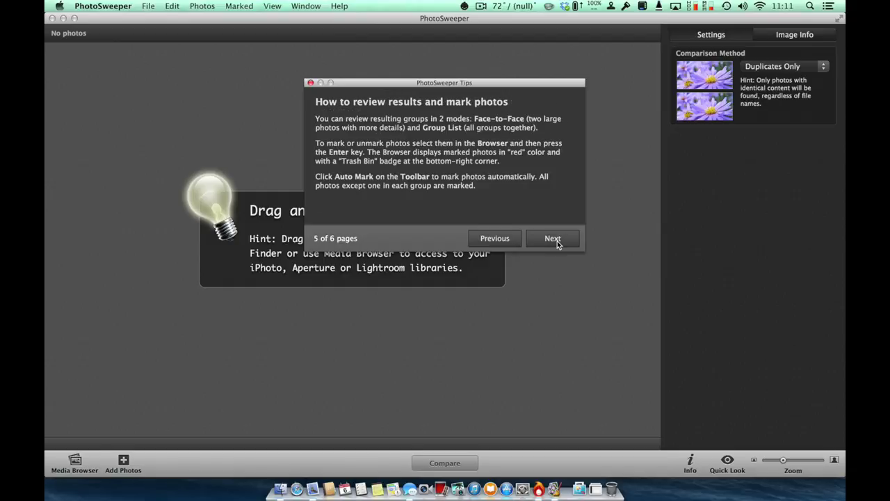
{"action": "left_click", "coordinate": [556, 242]}
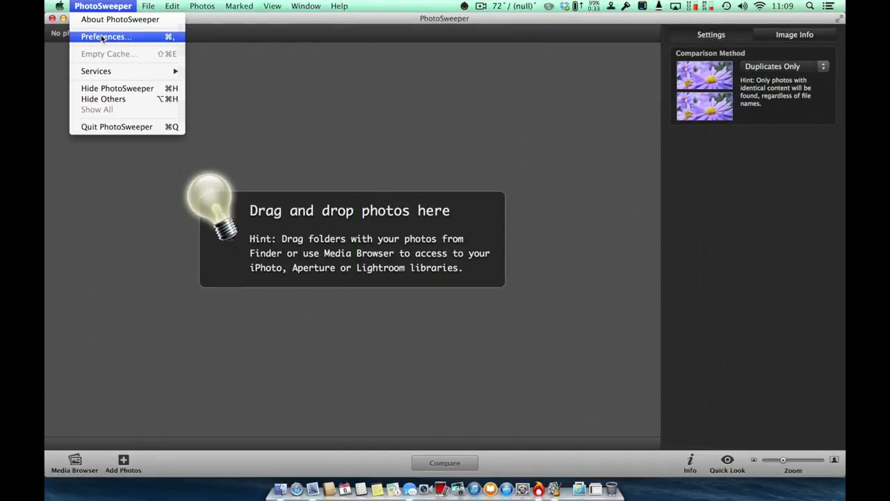
- Open Preferences and check the Compare popup choices, leaving the setting unchanged
{"action": "left_click", "coordinate": [101, 35]}
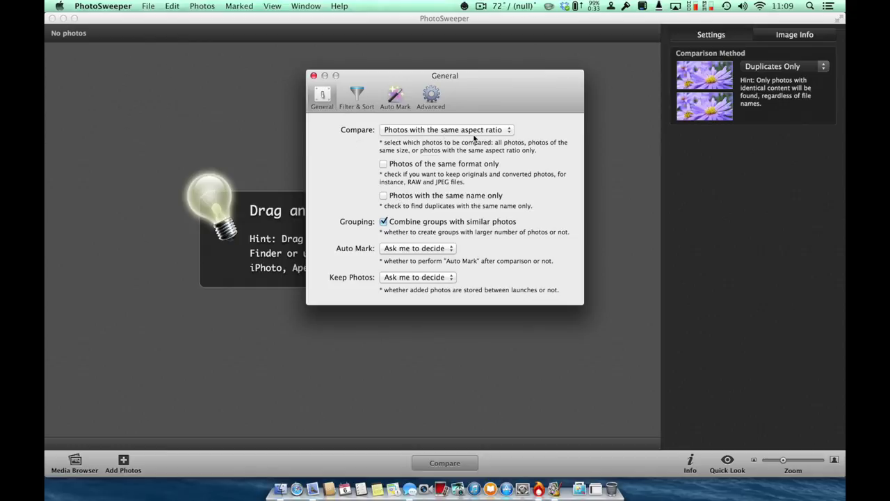
{"action": "left_click", "coordinate": [499, 133]}
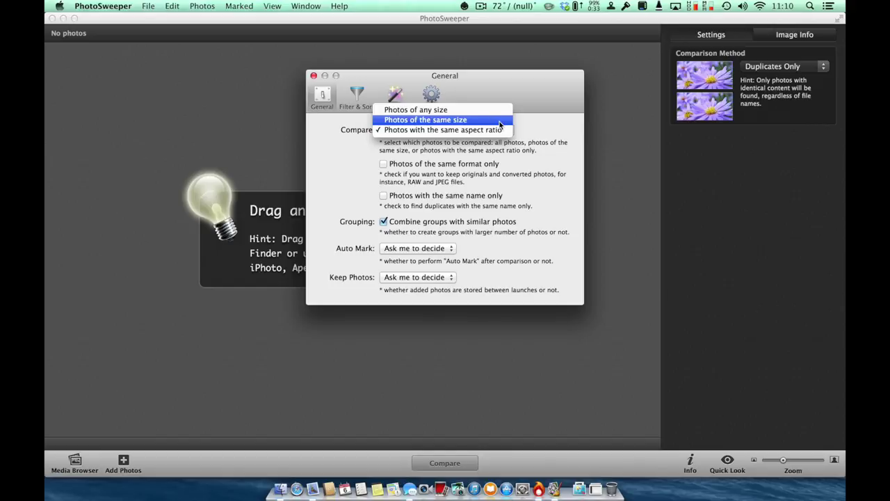
{"action": "left_click", "coordinate": [533, 126]}
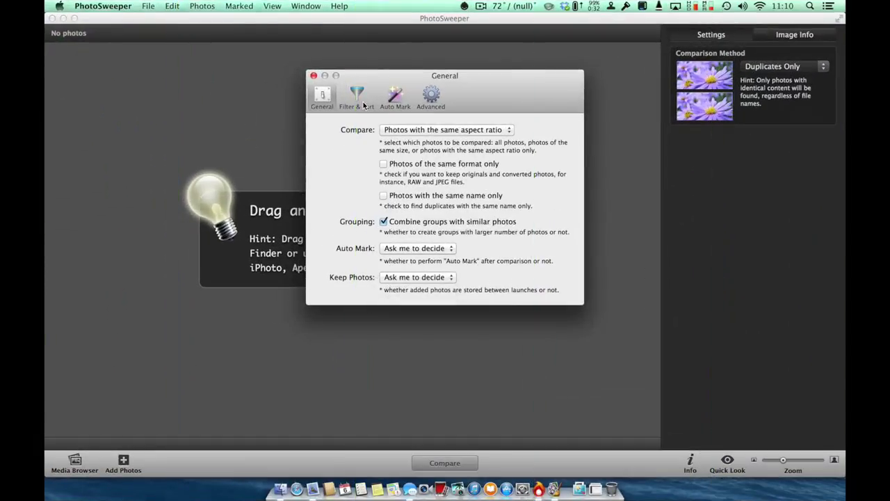
- Review the Filter & Sort settings: all file types checked, 0 KB minimum file size
{"action": "left_click", "coordinate": [363, 104]}
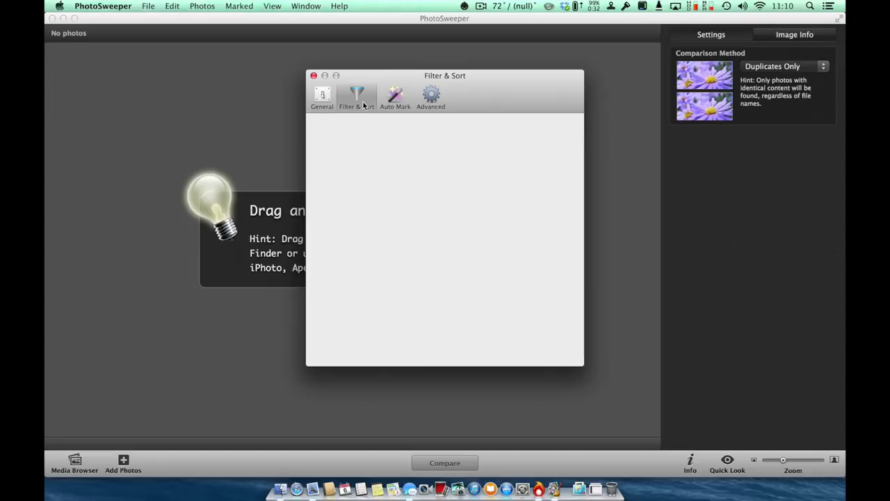
{"action": "scroll", "coordinate": [413, 190], "scroll_direction": "down", "scroll_amount": 5}
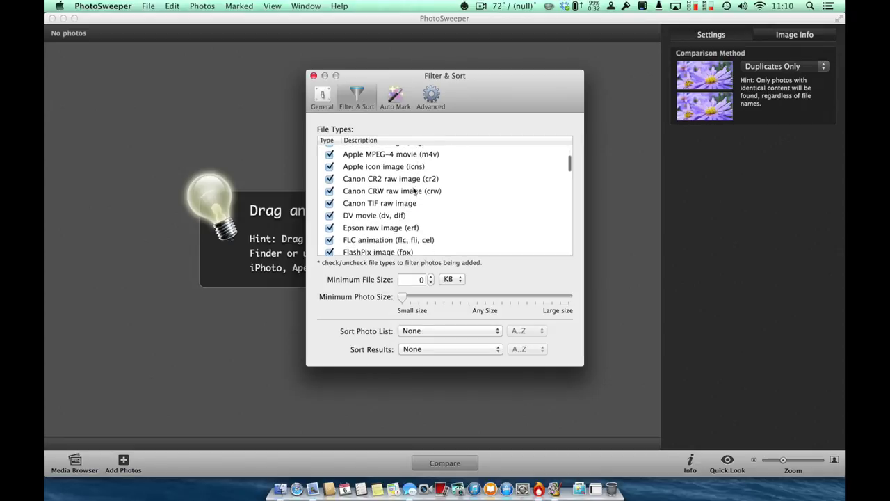
{"action": "scroll", "coordinate": [414, 190], "scroll_direction": "down", "scroll_amount": 10}
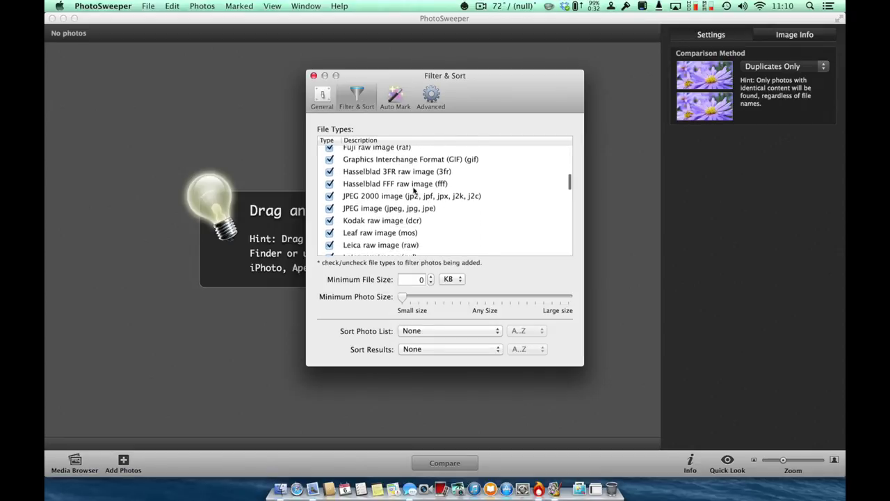
{"action": "scroll", "coordinate": [414, 190], "scroll_direction": "down", "scroll_amount": 7}
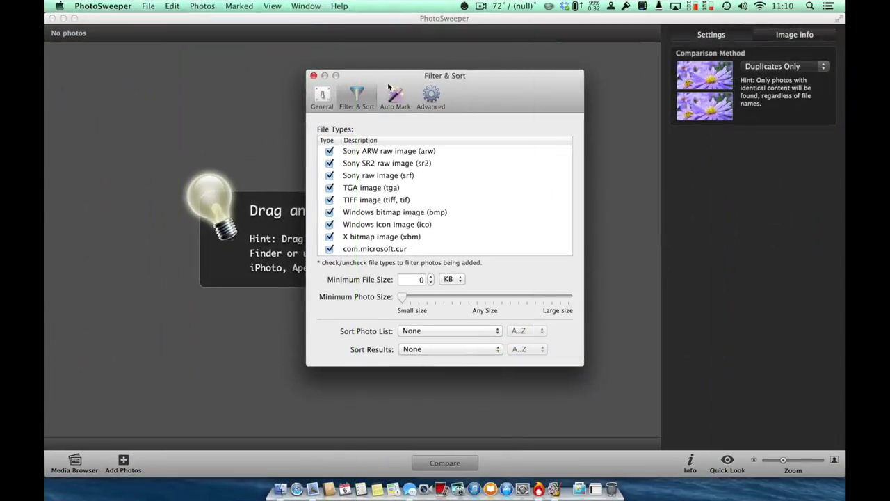
- Review the Auto Mark library priority (Aperture, iPhoto), then inspect the Advanced cache location choices
{"action": "left_click", "coordinate": [393, 94]}
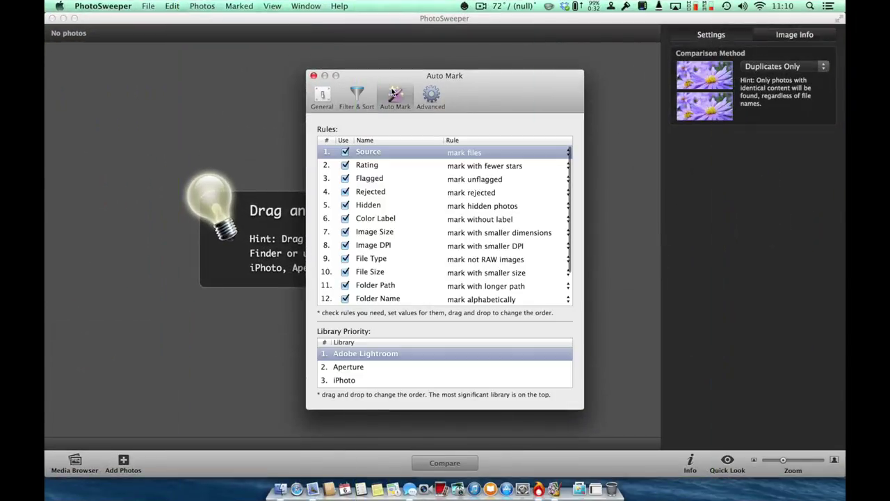
{"action": "scroll", "coordinate": [399, 226], "scroll_direction": "down", "scroll_amount": 3}
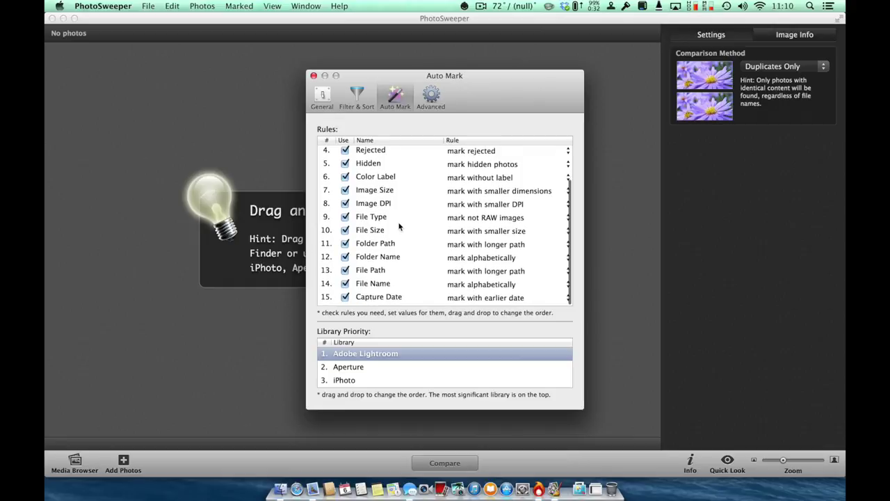
{"action": "left_click", "coordinate": [372, 369]}
{"action": "left_click", "coordinate": [369, 383]}
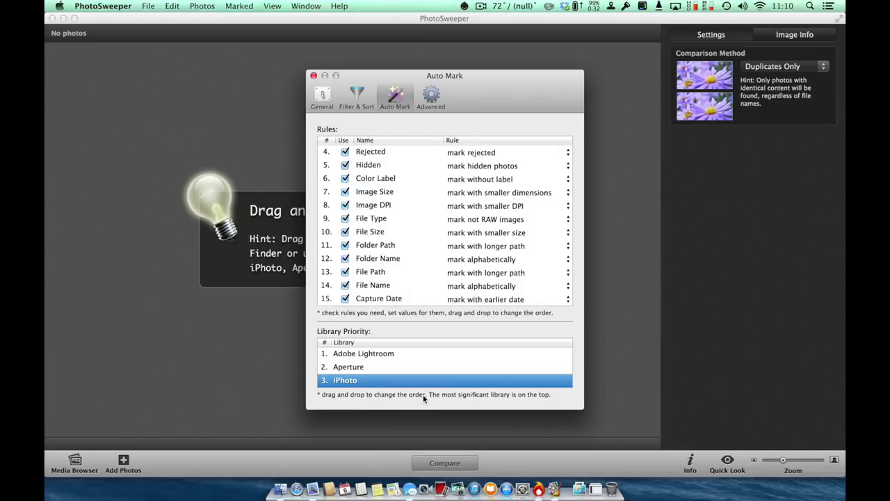
{"action": "left_click", "coordinate": [427, 101]}
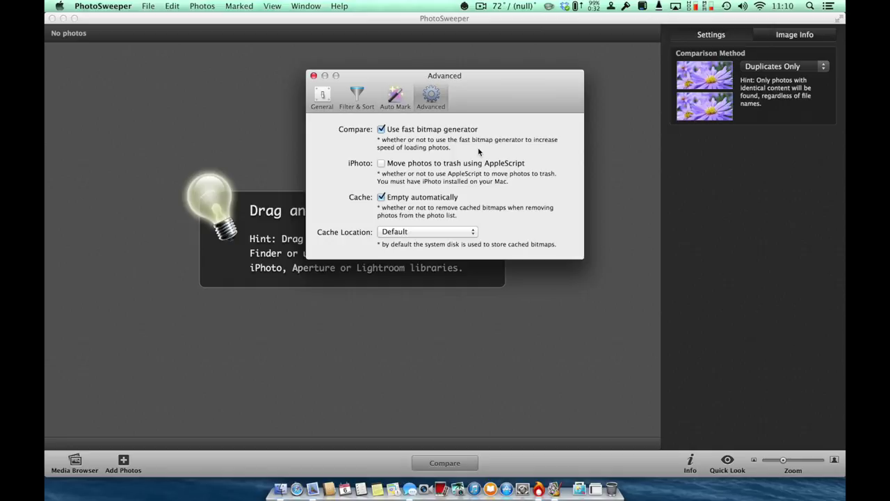
{"action": "left_click", "coordinate": [471, 231]}
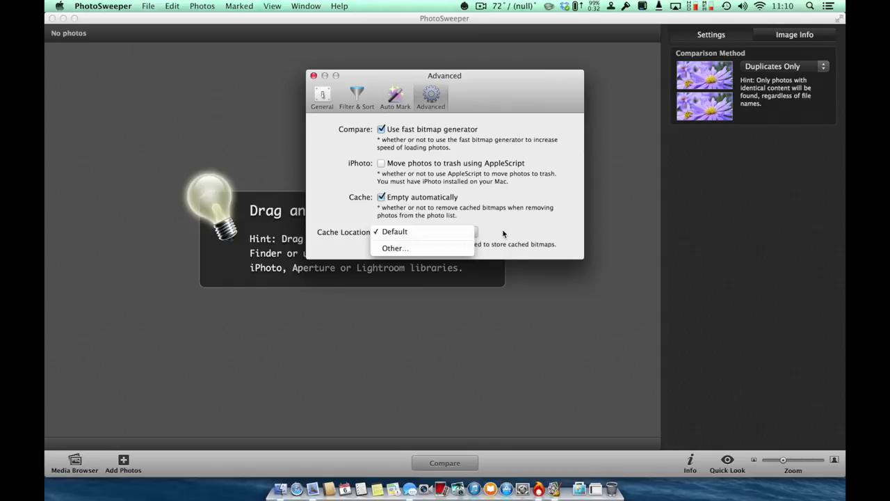
- Keep the cache location on Default and add the iPhoto Library from Pictures to the photo list
{"action": "left_click", "coordinate": [502, 229]}
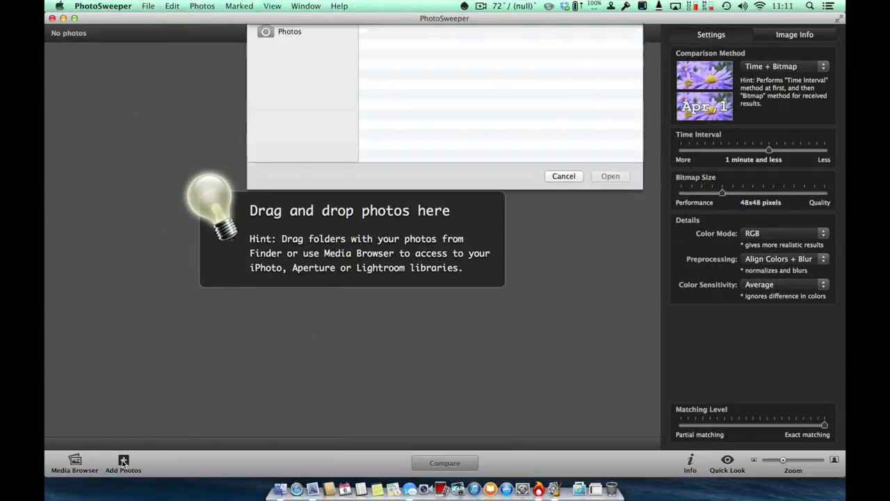
{"action": "left_click", "coordinate": [404, 67]}
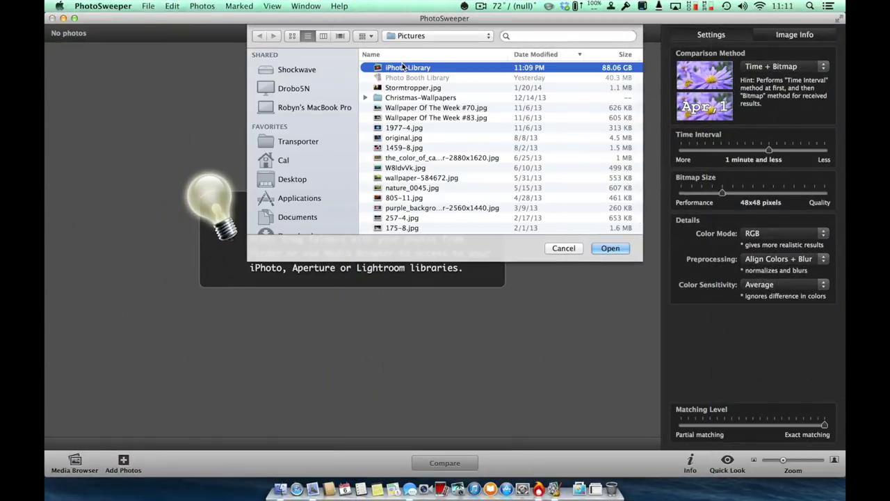
{"action": "left_click", "coordinate": [609, 247]}
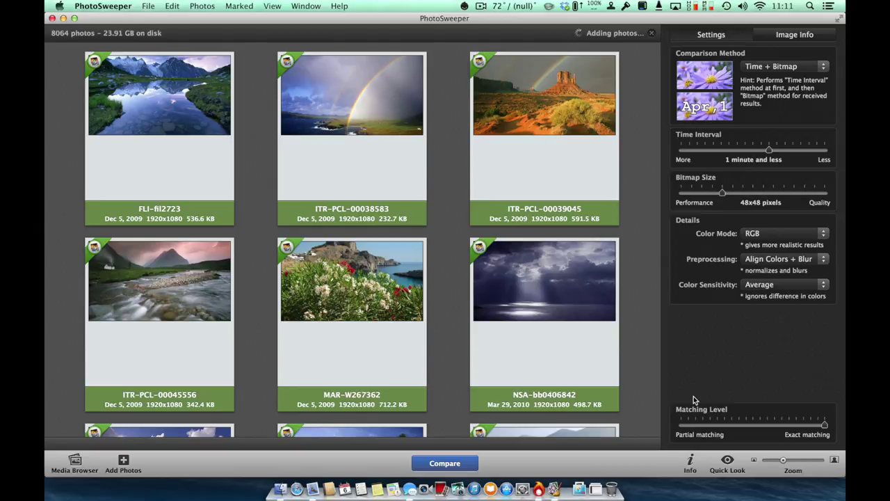
- Show the preview and metadata of the desert rainbow photo in the Info panel
{"action": "left_click", "coordinate": [576, 142]}
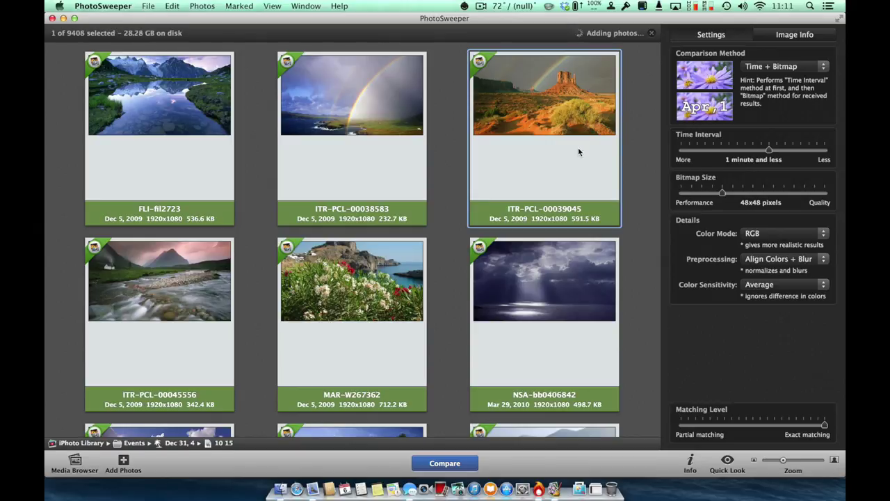
{"action": "left_click", "coordinate": [688, 464]}
{"action": "scroll", "coordinate": [767, 398], "scroll_direction": "down", "scroll_amount": 6}
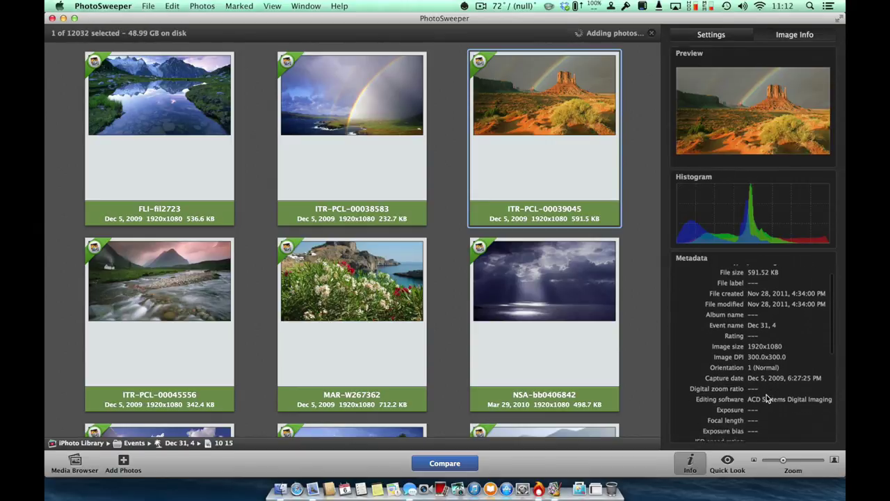
{"action": "scroll", "coordinate": [766, 397], "scroll_direction": "down", "scroll_amount": 5}
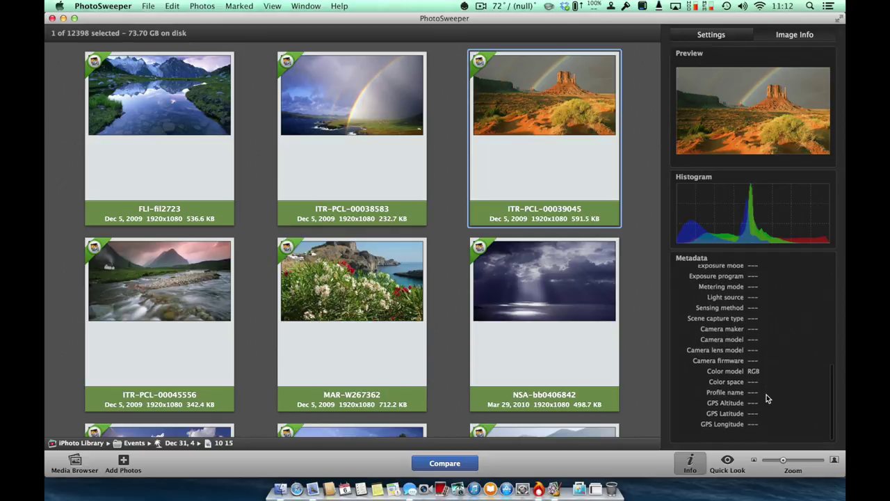
- Compare the loaded photos for duplicates, glance at the marking rules, and leave all photos unmarked
{"action": "left_click", "coordinate": [457, 463]}
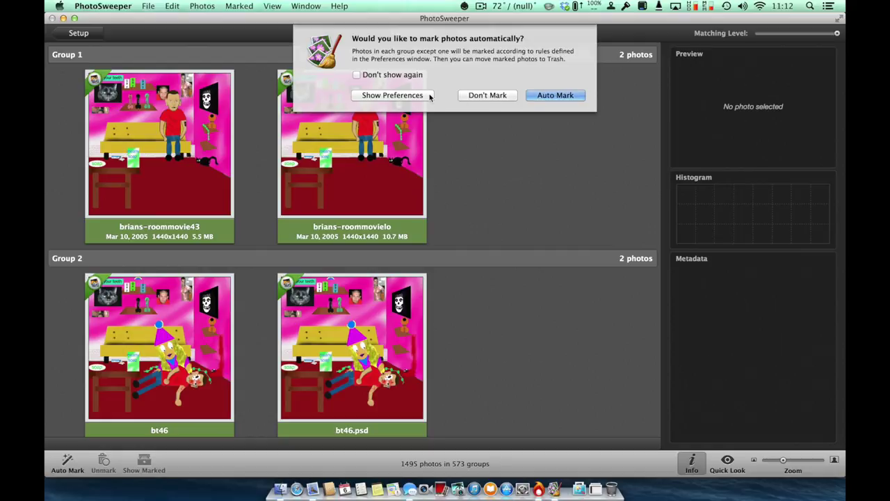
{"action": "left_click", "coordinate": [392, 96]}
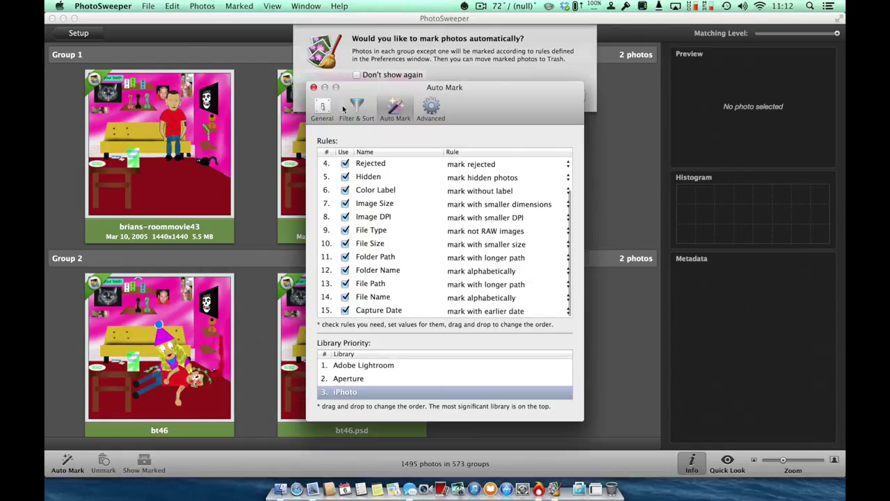
{"action": "left_click", "coordinate": [313, 88]}
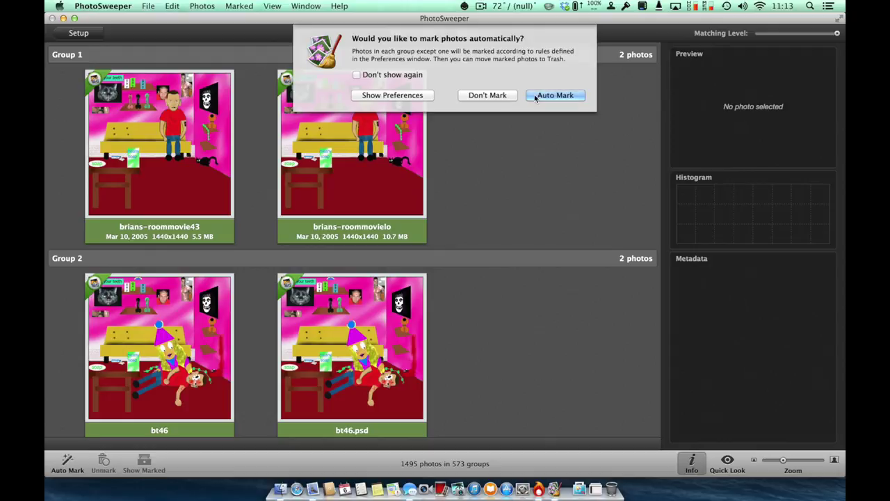
{"action": "left_click", "coordinate": [506, 96]}
- Compare metadata of the two VC pic 6 copies: Grandma and Grandpa versus Feb 19, 2003 events
{"action": "scroll", "coordinate": [486, 159], "scroll_direction": "down", "scroll_amount": 10}
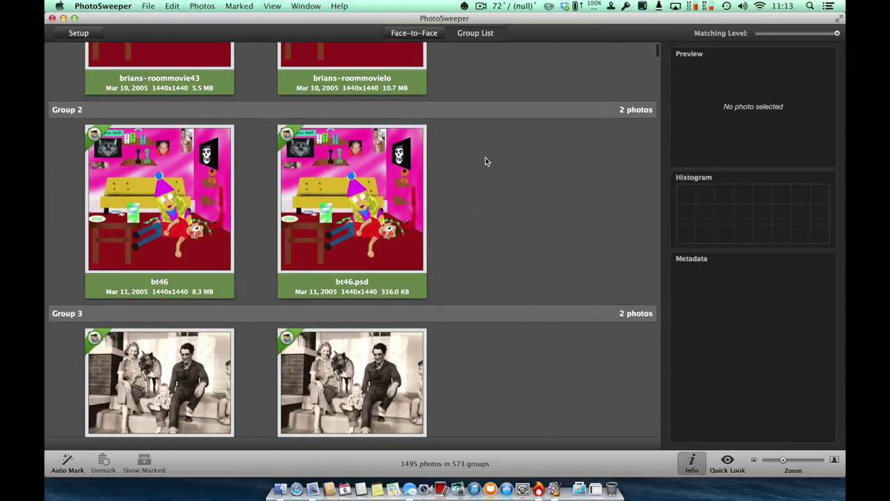
{"action": "scroll", "coordinate": [485, 160], "scroll_direction": "down", "scroll_amount": 10}
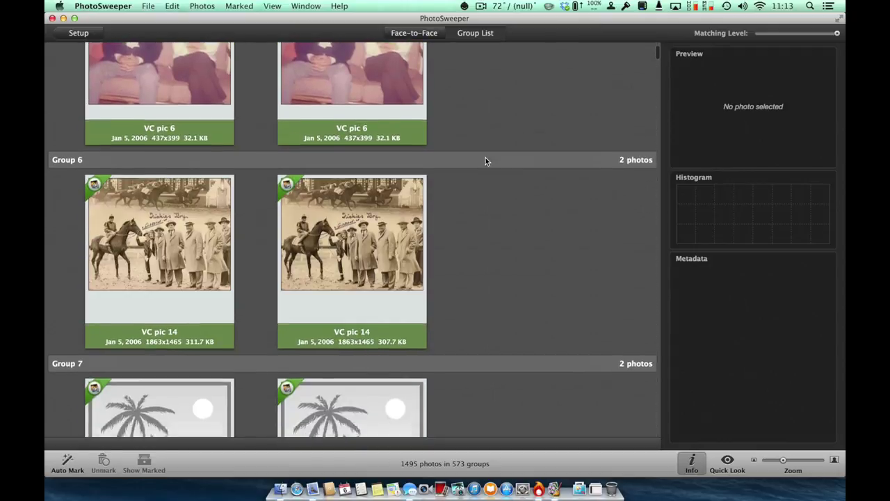
{"action": "scroll", "coordinate": [486, 158], "scroll_direction": "up", "scroll_amount": 2}
{"action": "left_click", "coordinate": [364, 114]}
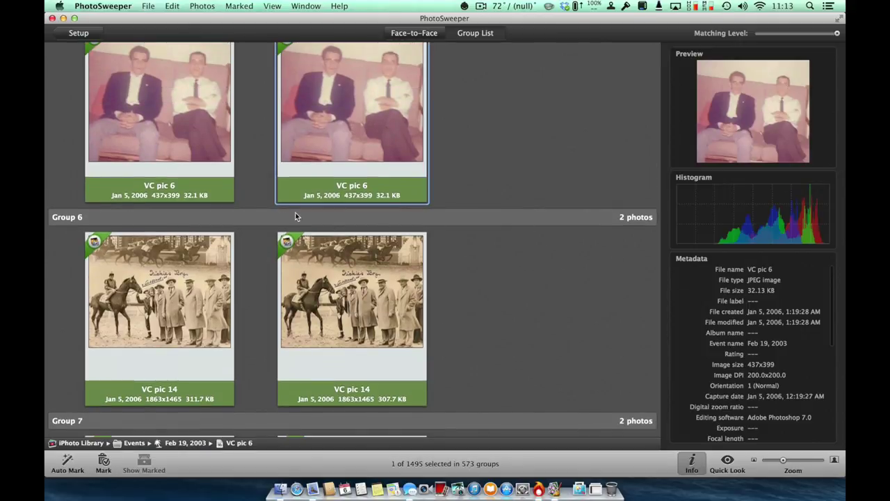
{"action": "left_click", "coordinate": [215, 144]}
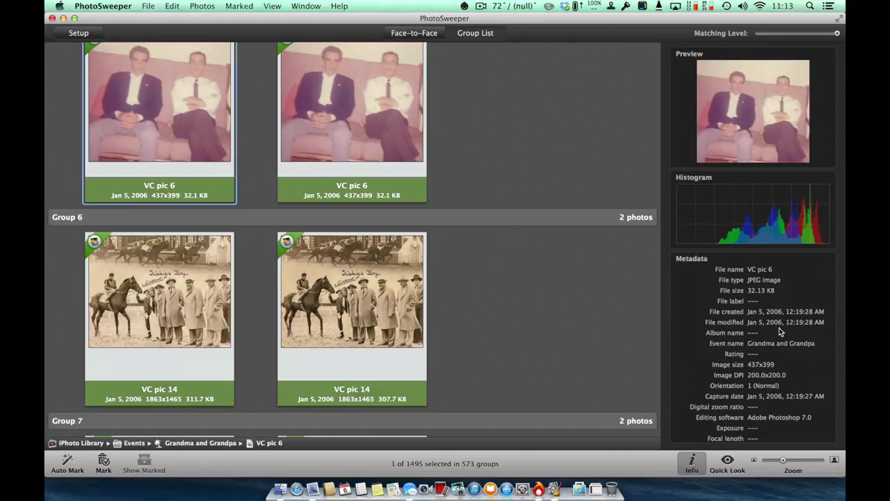
{"action": "left_click", "coordinate": [389, 156]}
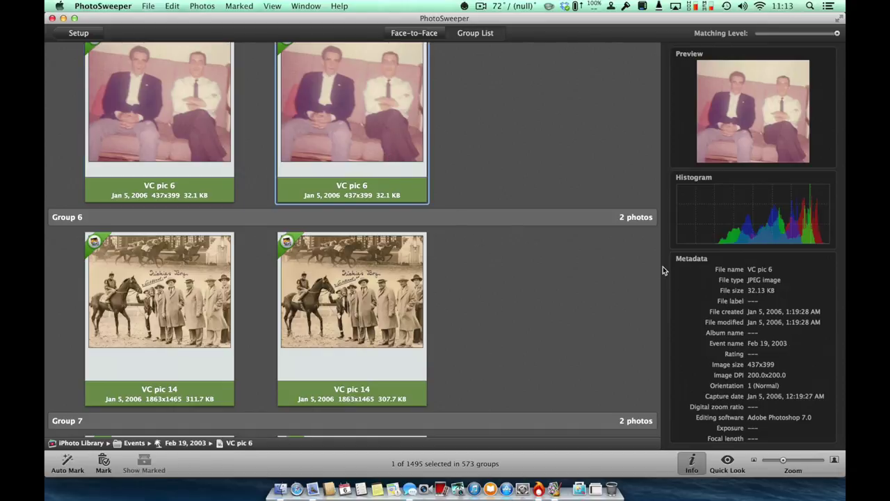
{"action": "left_click", "coordinate": [213, 164]}
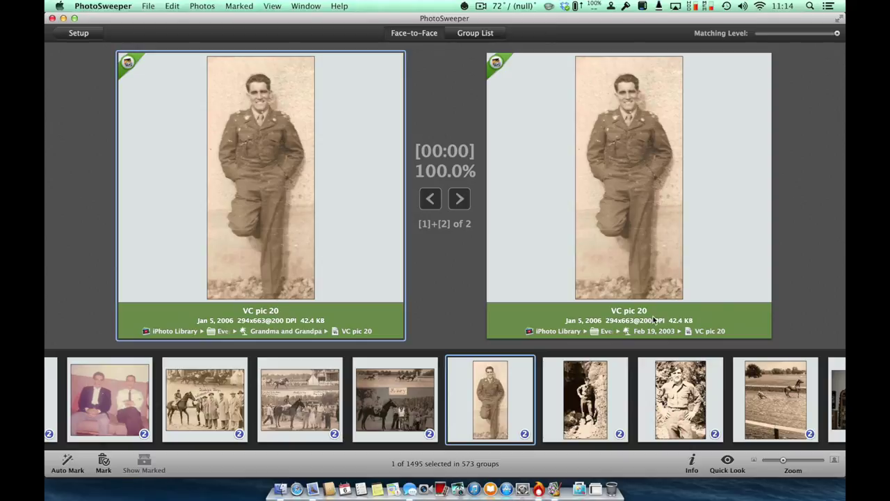
- Mark the right VC pic 20 copy for removal, then unmark it again
{"action": "left_click", "coordinate": [681, 290]}
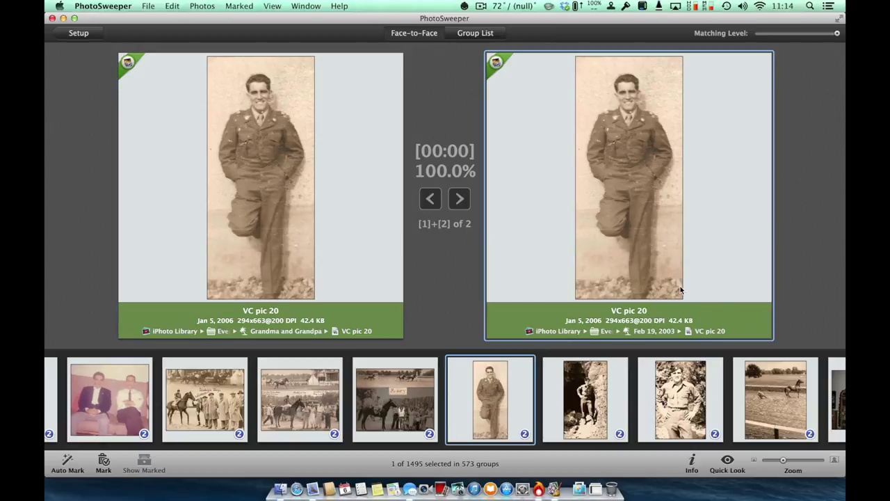
{"action": "right_click", "coordinate": [680, 291]}
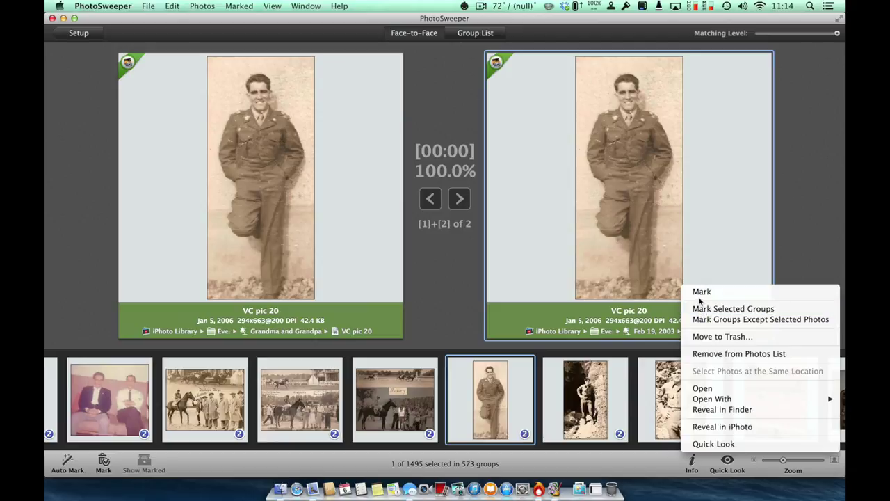
{"action": "left_click", "coordinate": [700, 292]}
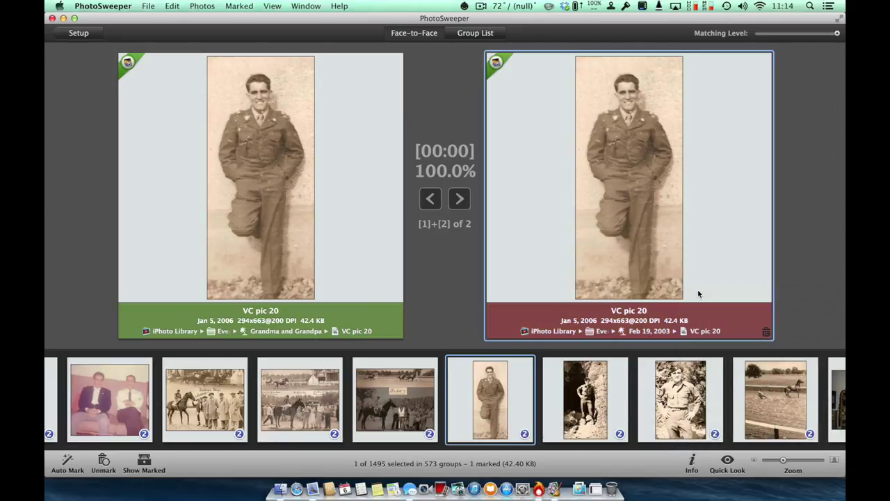
{"action": "right_click", "coordinate": [665, 255]}
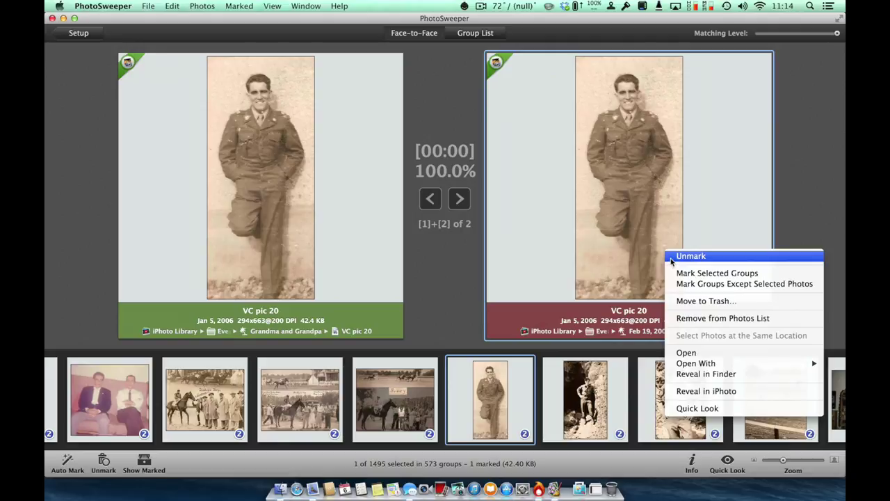
{"action": "left_click", "coordinate": [690, 256]}
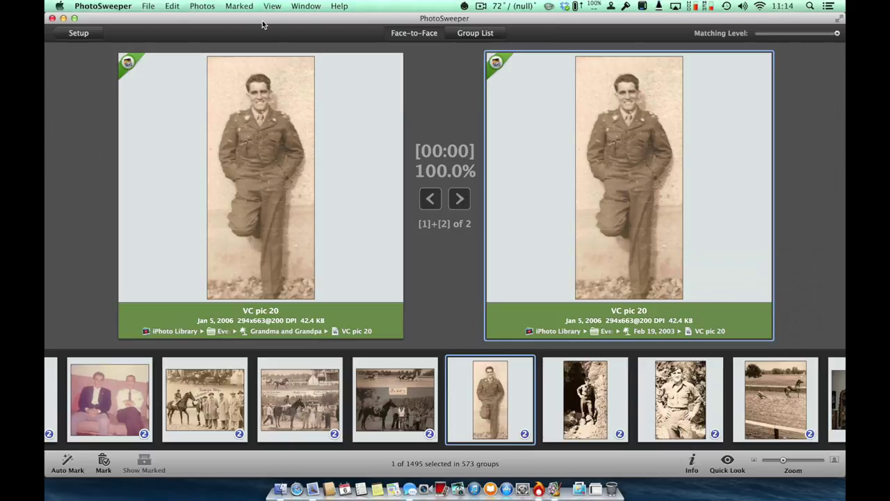
- Return to the Setup view and quit PhotoSweeper without saving the photo list
{"action": "left_click", "coordinate": [79, 34]}
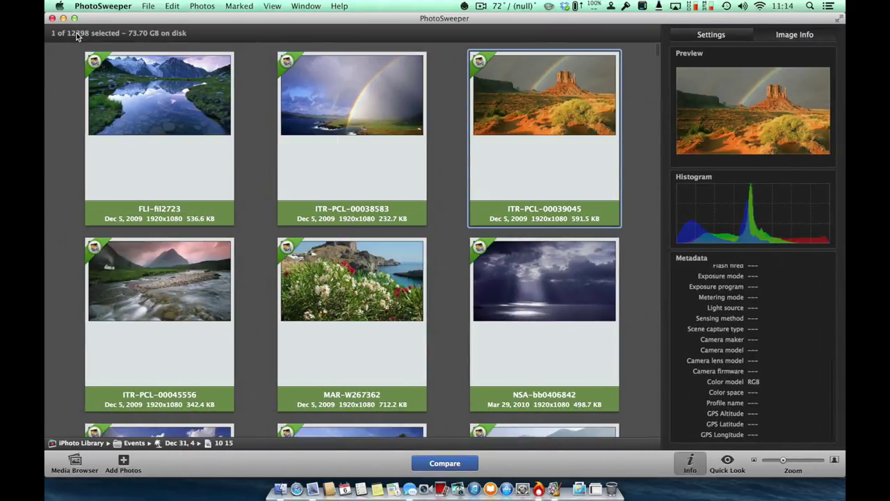
{"action": "left_click", "coordinate": [52, 18]}
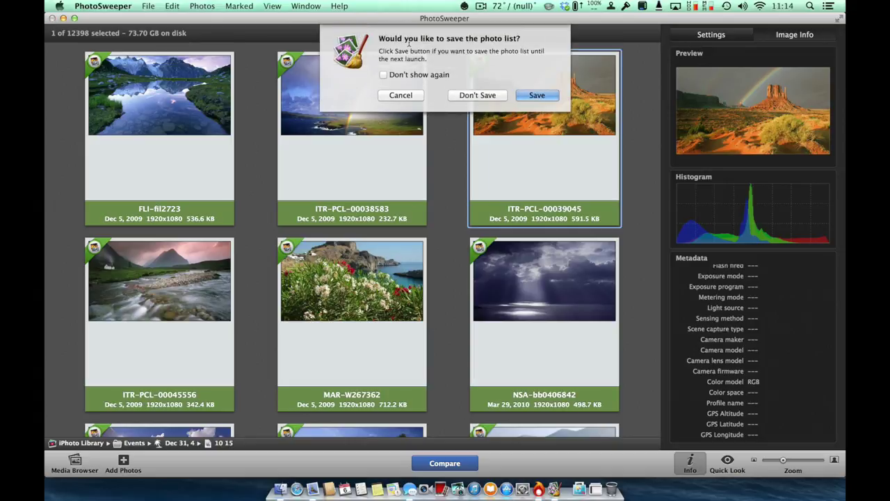
{"action": "left_click", "coordinate": [479, 94]}
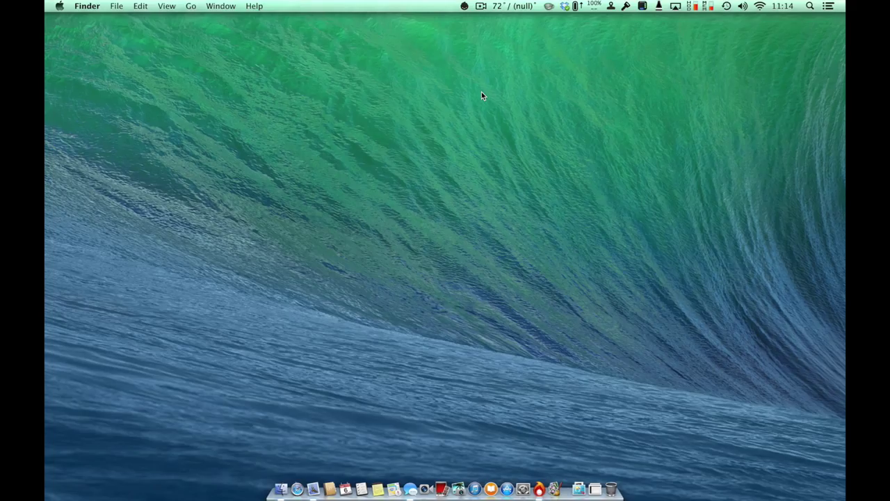